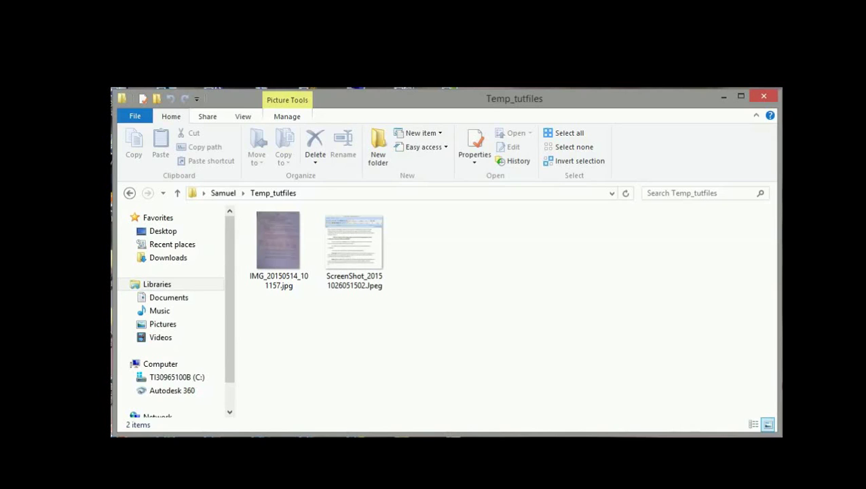
# Step: Open the photographed exam page IMG_20150514_101157.jpg with Adobe Acrobat Lite
pyautogui.click(297, 235)
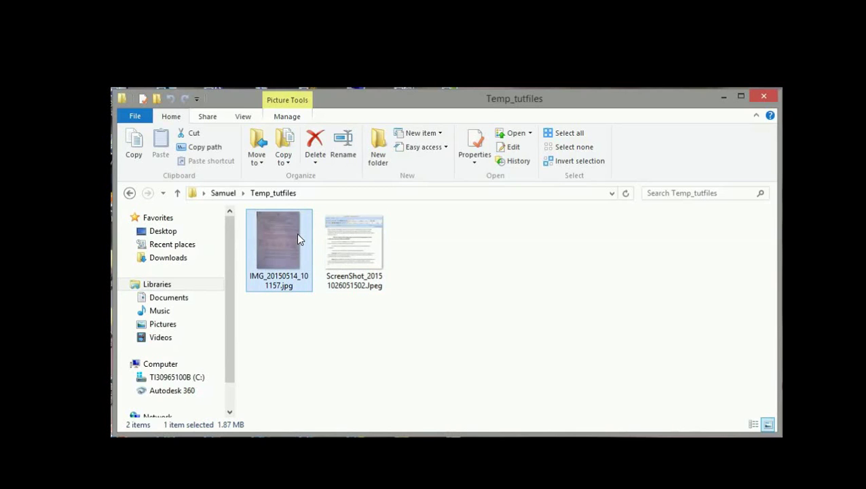
pyautogui.rightClick(297, 233)
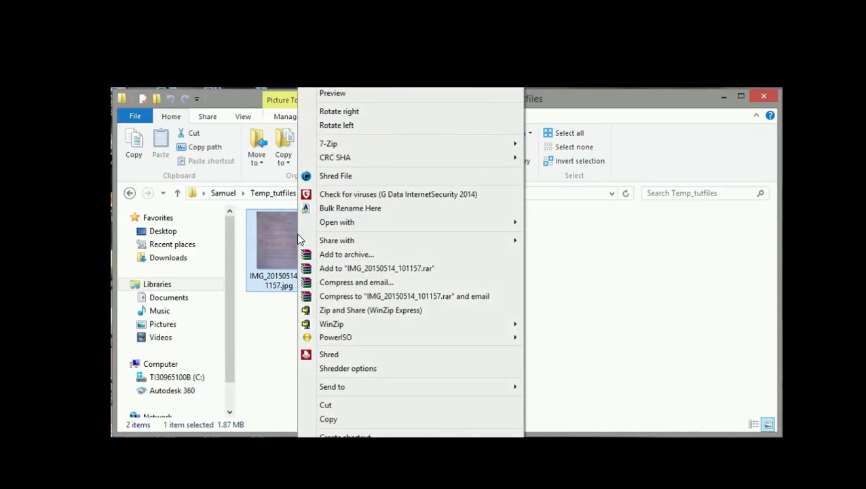
pyautogui.moveTo(442, 225)
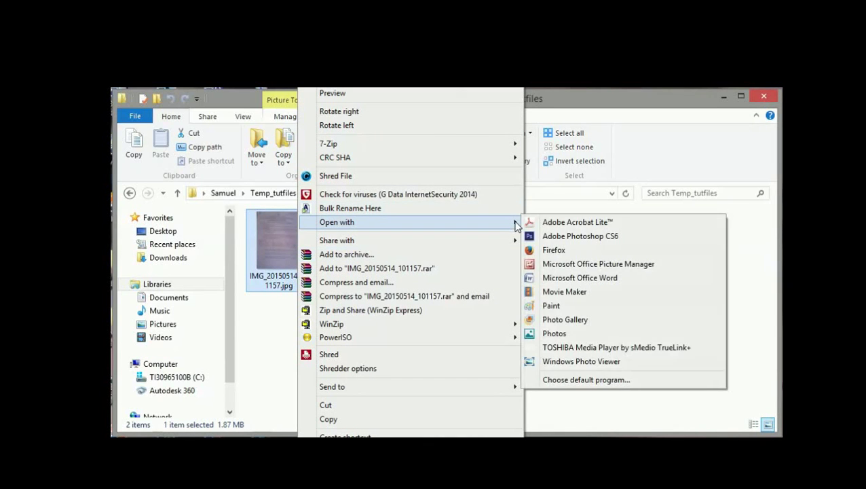
pyautogui.click(578, 222)
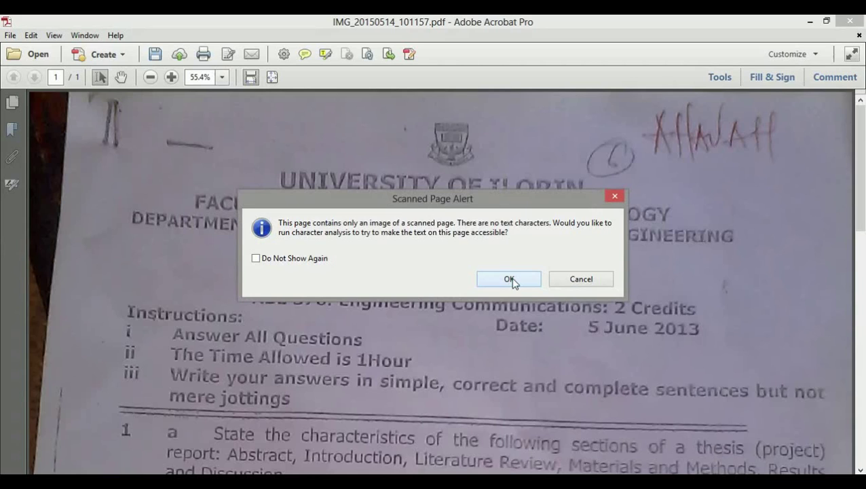
# Step: Run text recognition on the current exam page with the preset English (US) settings, and start preparing the document for reading
pyautogui.click(511, 279)
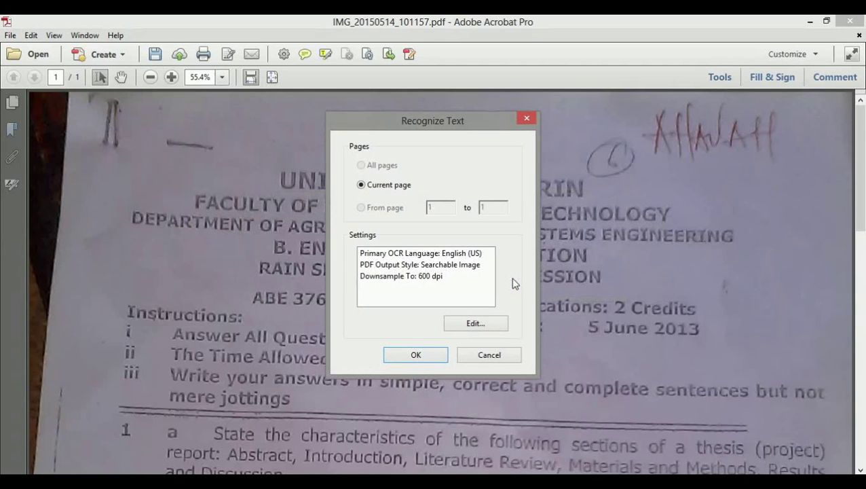
pyautogui.click(416, 355)
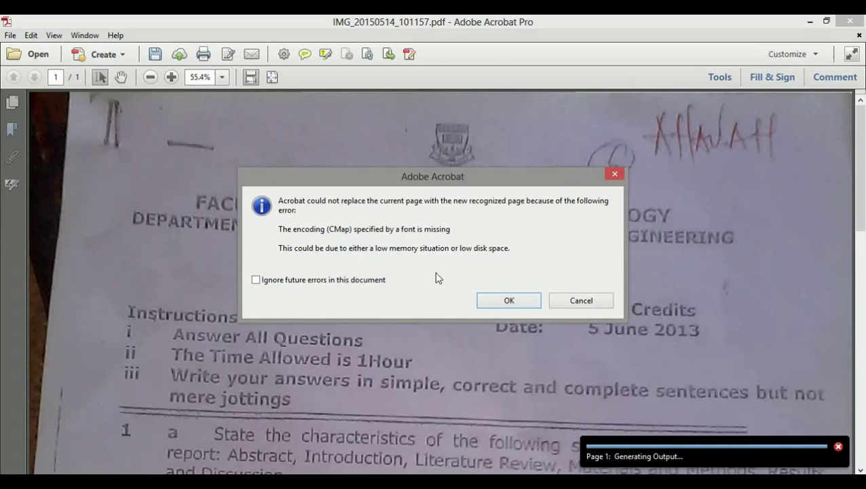
pyautogui.click(501, 298)
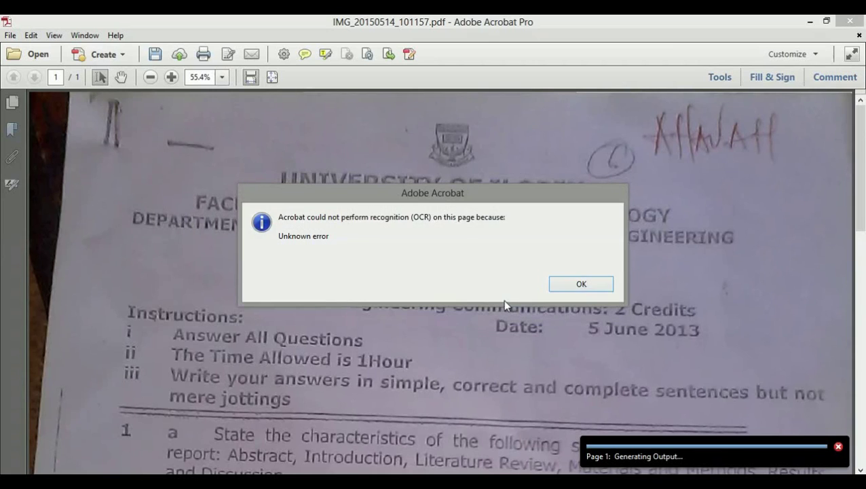
pyautogui.press('Return')
pyautogui.click(487, 367)
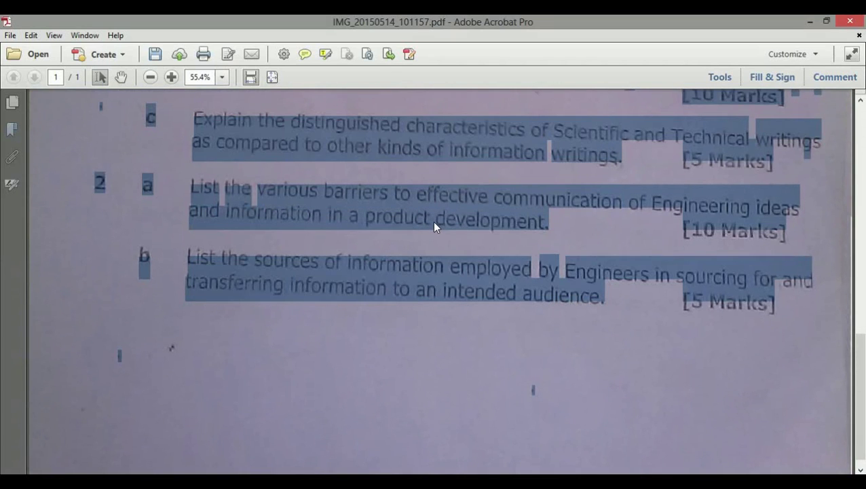
# Step: Copy the selected text of the exam page and open Notepad
pyautogui.rightClick(435, 226)
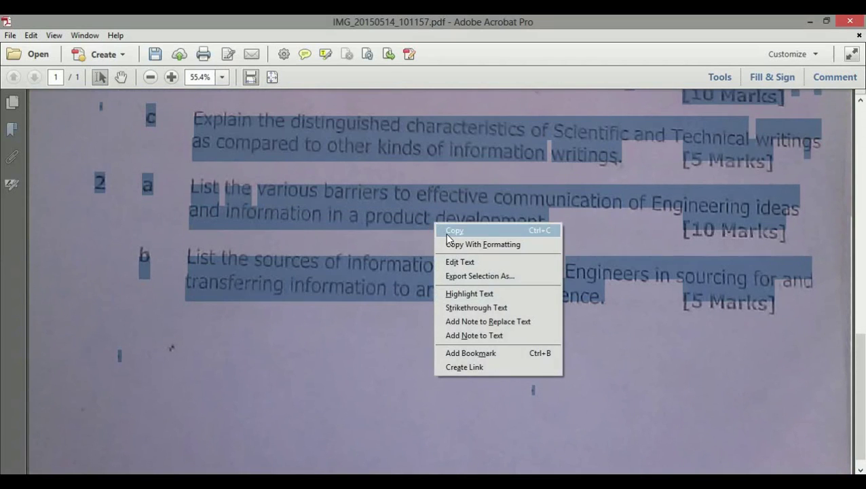
pyautogui.click(448, 230)
pyautogui.moveTo(862, 17)
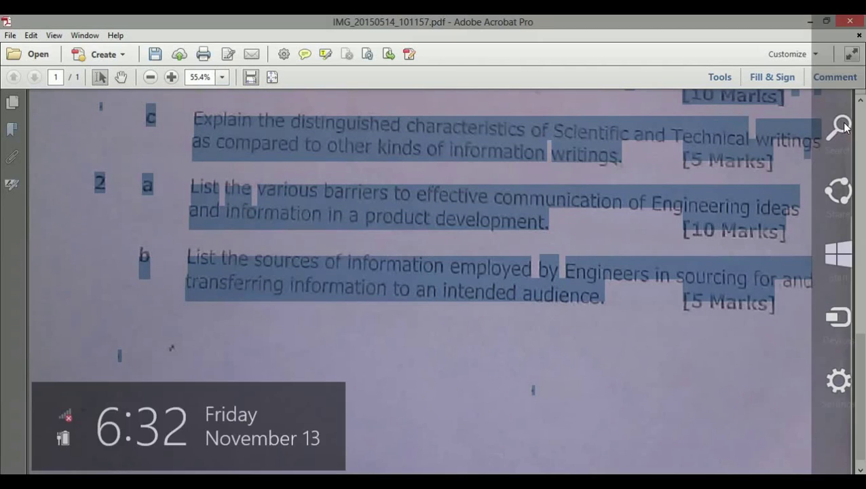
pyautogui.click(846, 128)
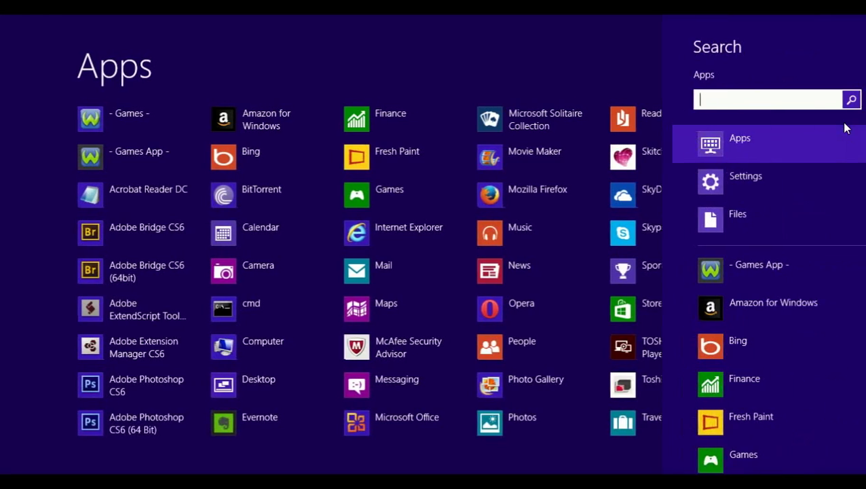
pyautogui.write('notepa')
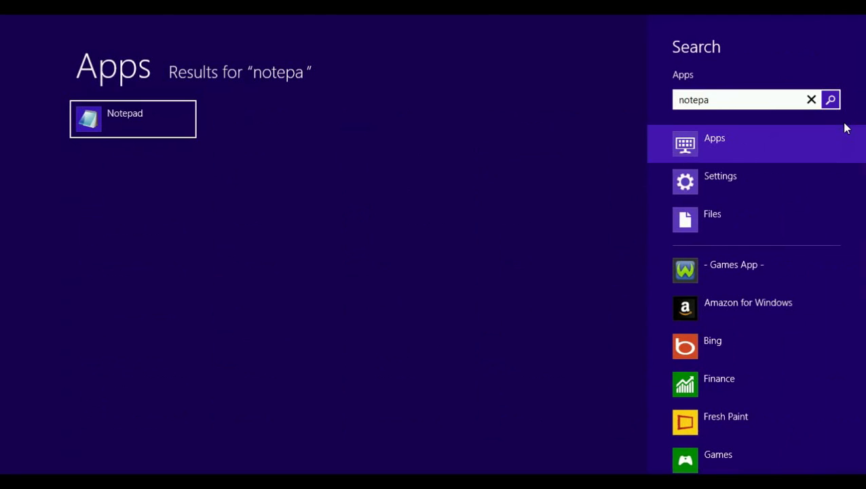
pyautogui.write('d')
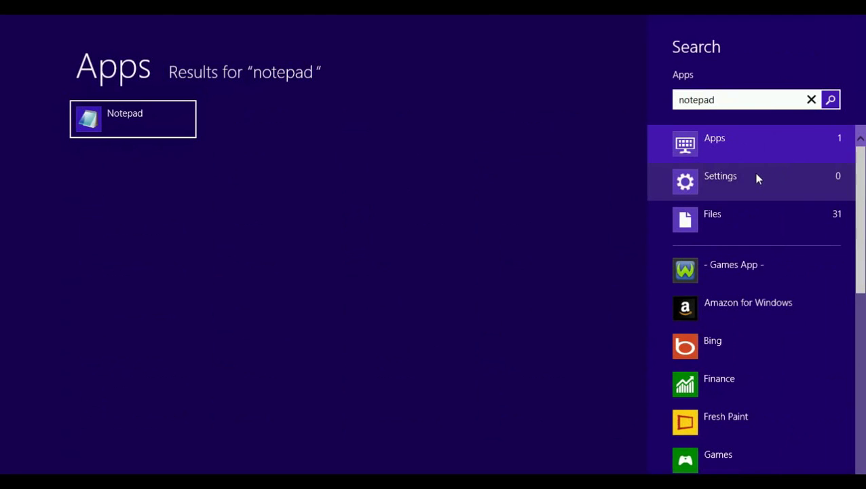
pyautogui.click(98, 123)
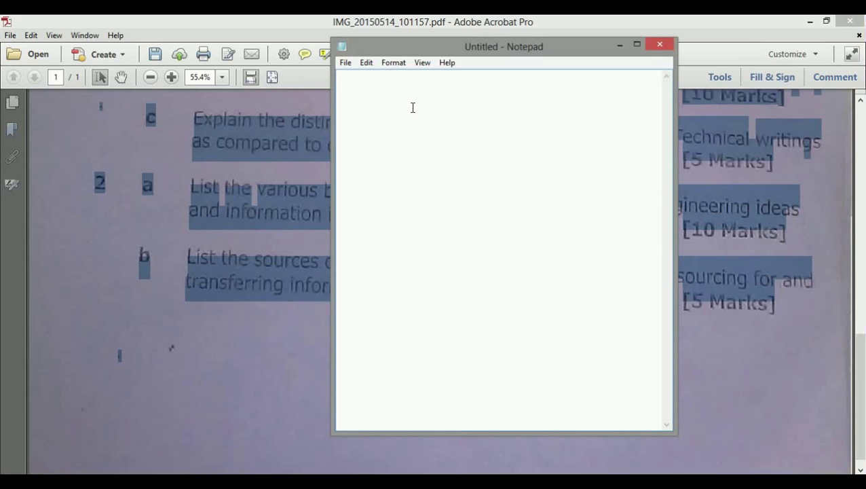
# Step: Paste the copied exam text into the blank note and look through it up to its beginning
pyautogui.rightClick(412, 107)
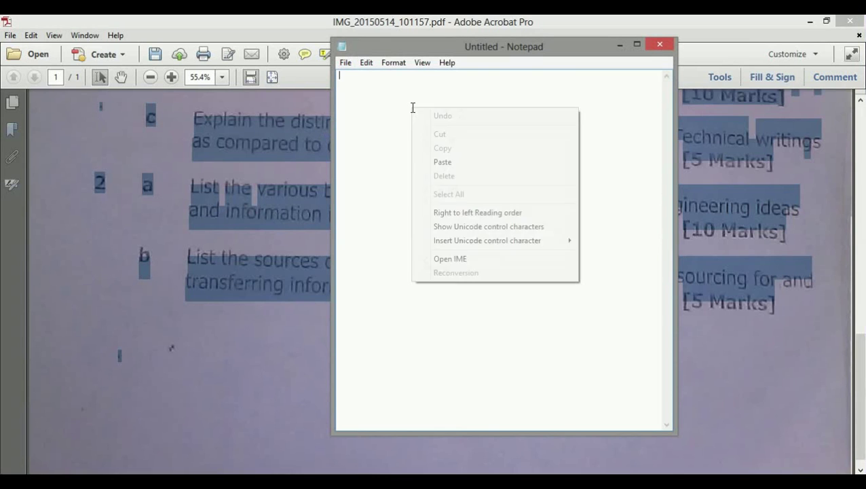
pyautogui.click(442, 161)
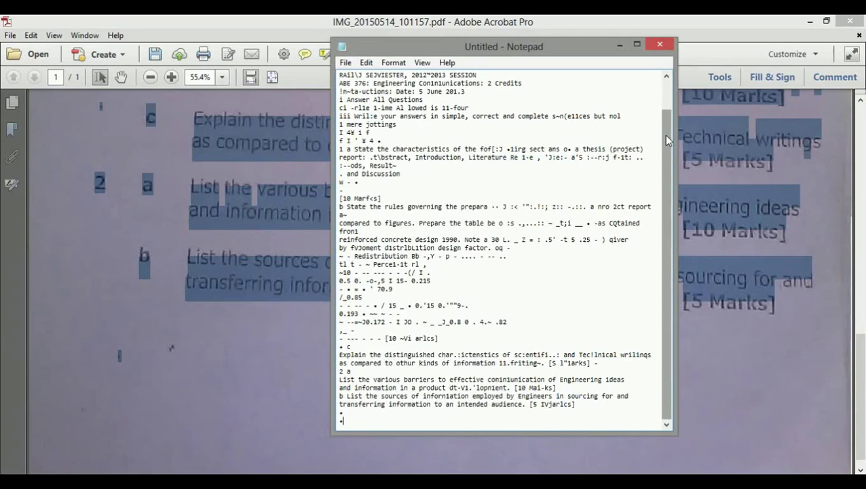
pyautogui.moveTo(662, 178)
pyautogui.mouseDown()
pyautogui.moveTo(665, 129)
pyautogui.moveTo(662, 170)
pyautogui.mouseUp()
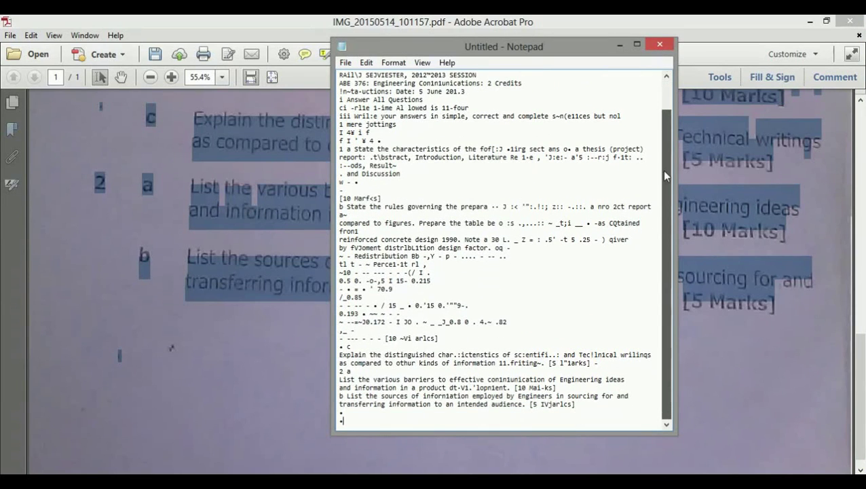
pyautogui.moveTo(664, 123); pyautogui.dragTo(663, 93)
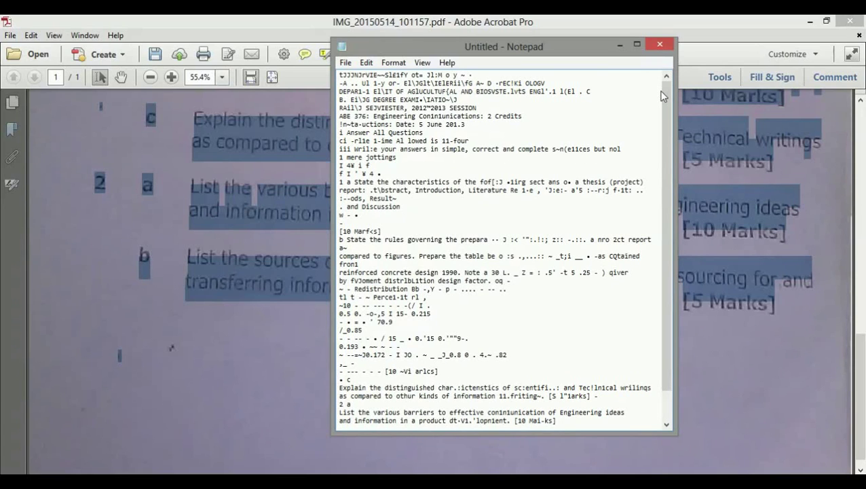
# Step: Minimize the note and close the exam page PDF without saving changes
pyautogui.click(620, 44)
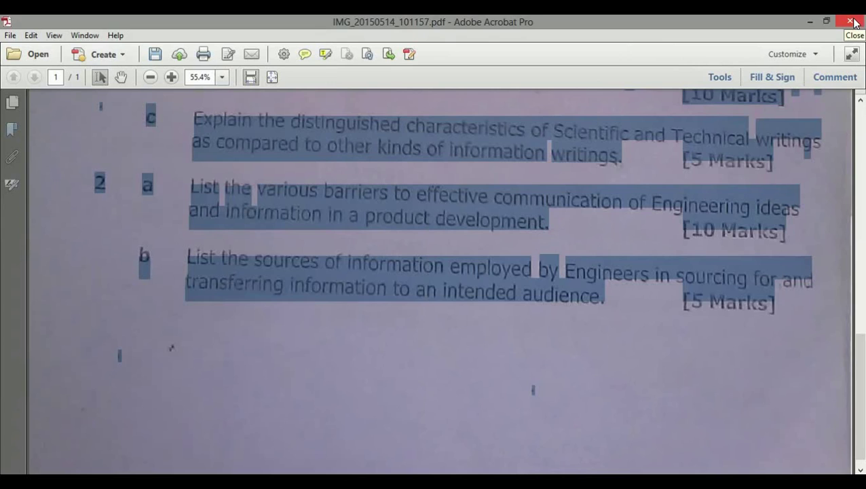
pyautogui.click(851, 21)
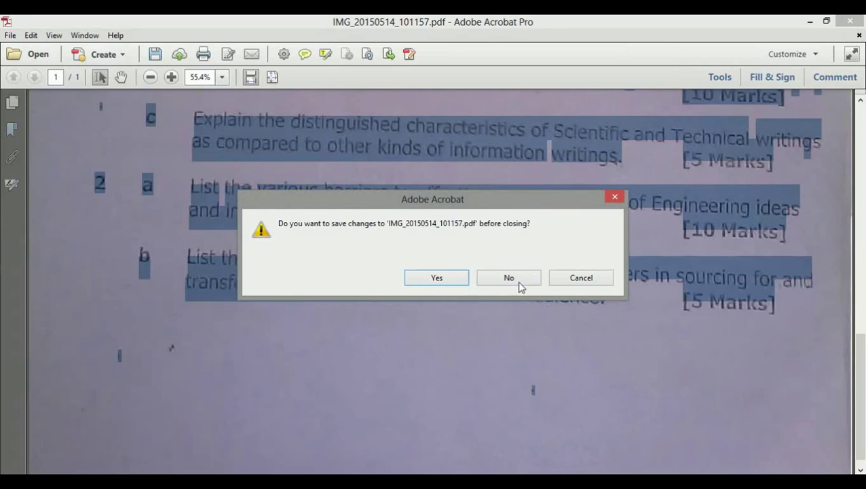
pyautogui.click(516, 281)
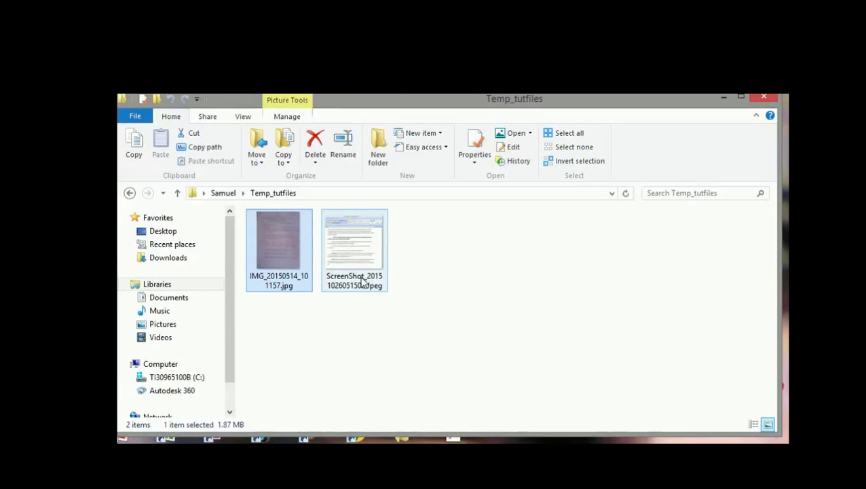
# Step: Open the image ScreenShot_20151026051502.jpeg with Adobe Acrobat Lite
pyautogui.click(362, 281)
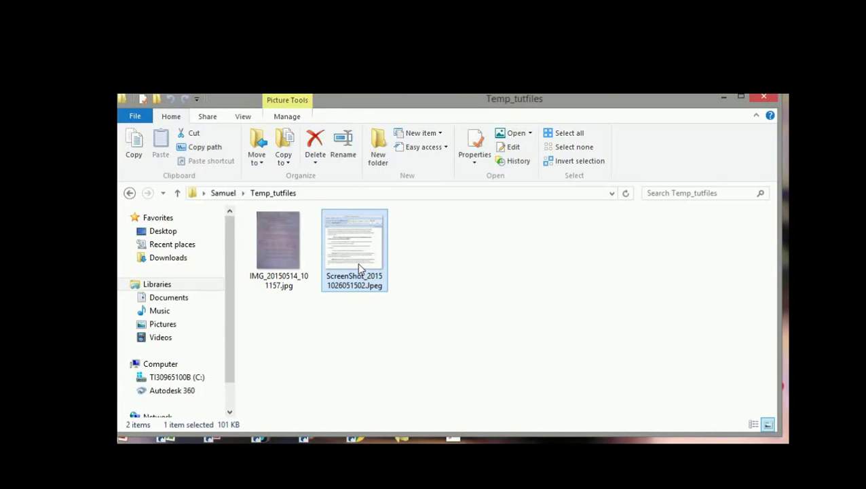
pyautogui.rightClick(358, 267)
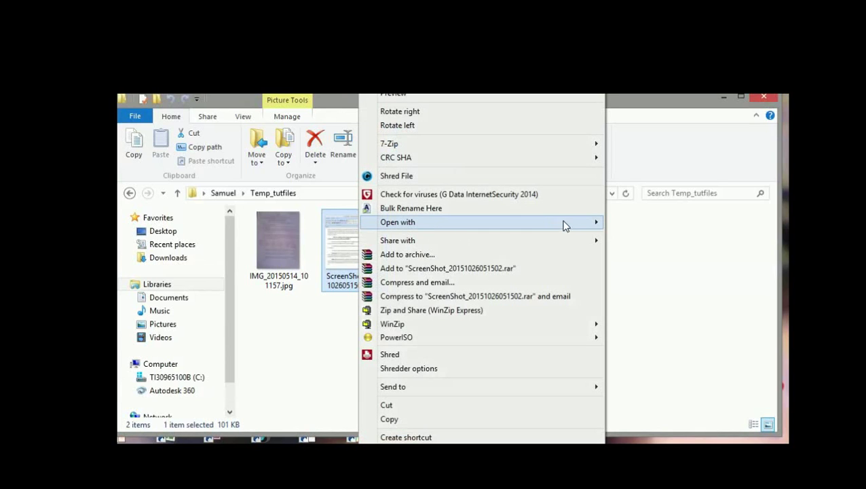
pyautogui.moveTo(563, 224)
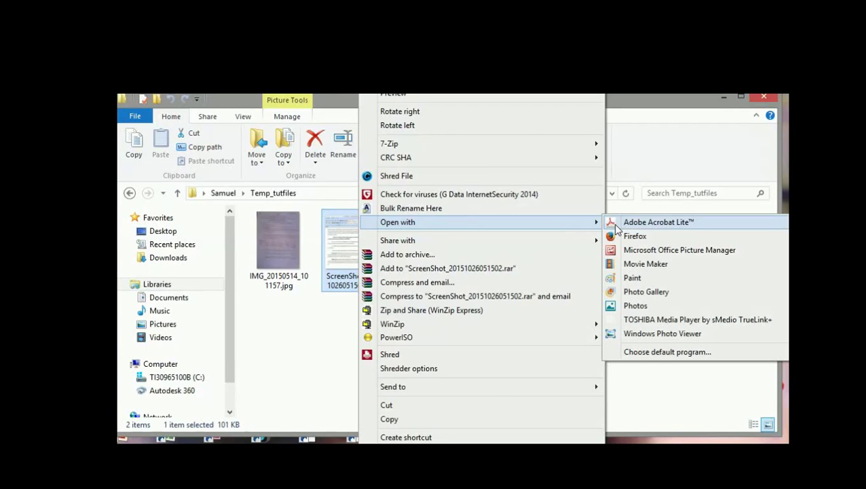
pyautogui.click(616, 224)
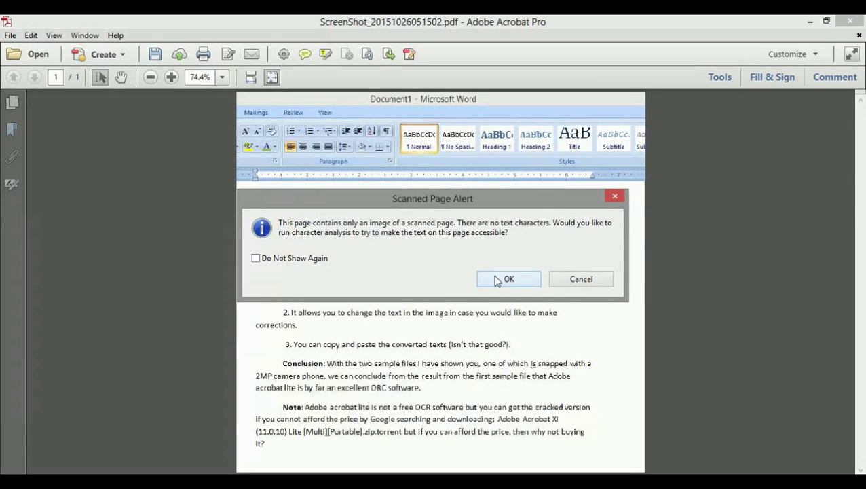
# Step: Run text recognition on the screenshot's current page, and prepare the entire document for reading with the inferred reading order
pyautogui.click(496, 280)
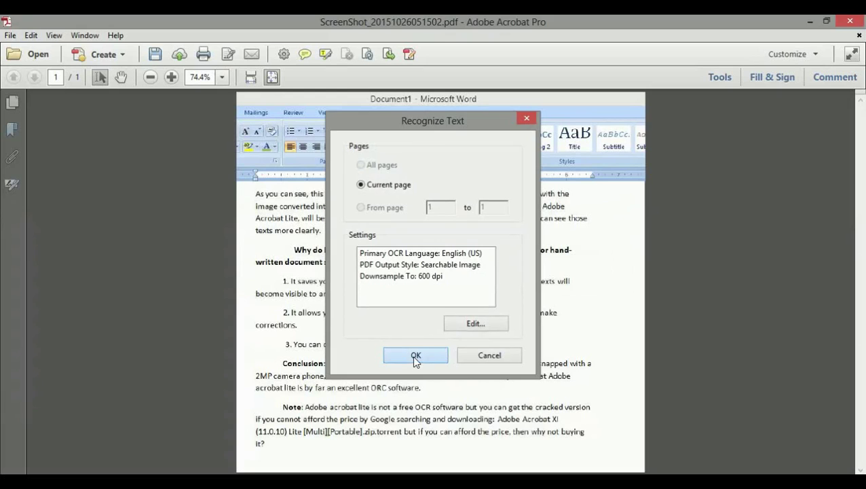
pyautogui.click(416, 356)
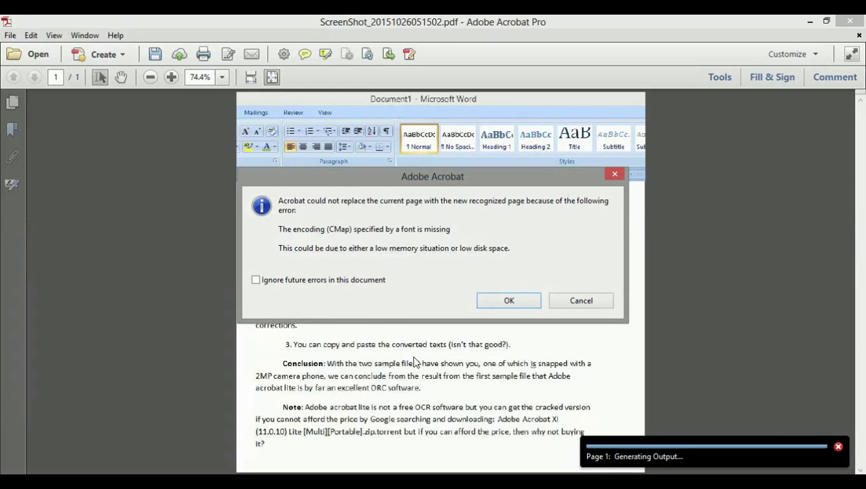
pyautogui.click(510, 300)
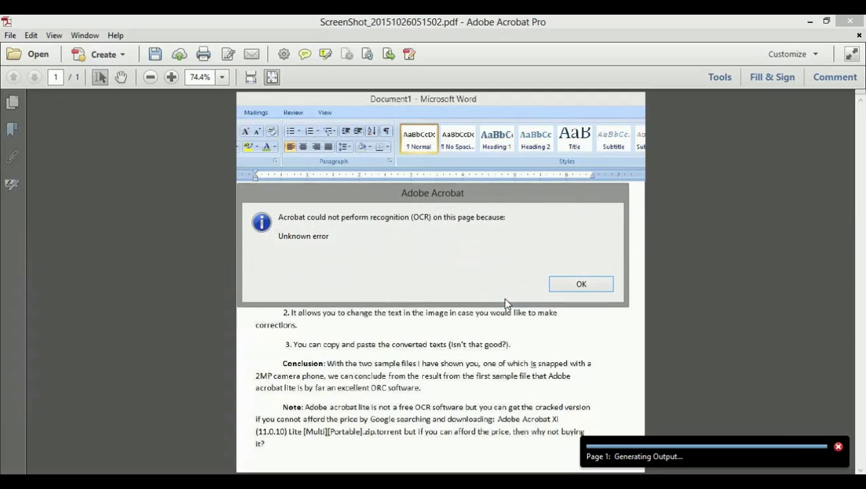
pyautogui.click(594, 284)
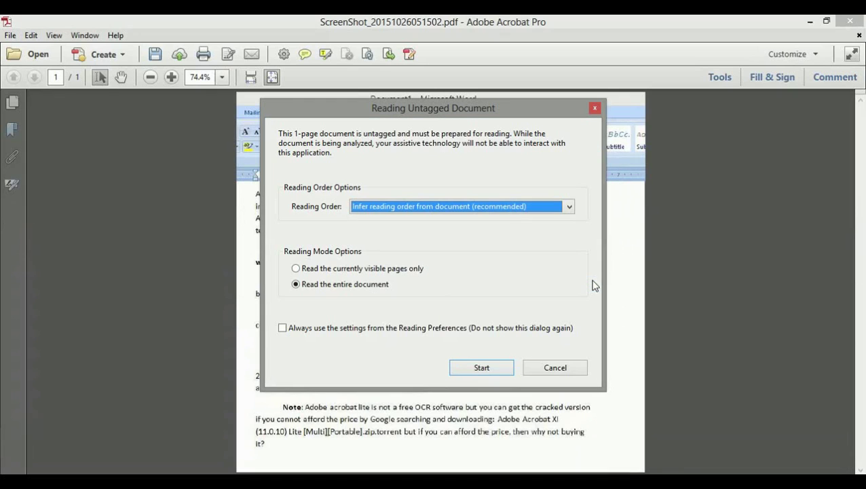
pyautogui.click(482, 367)
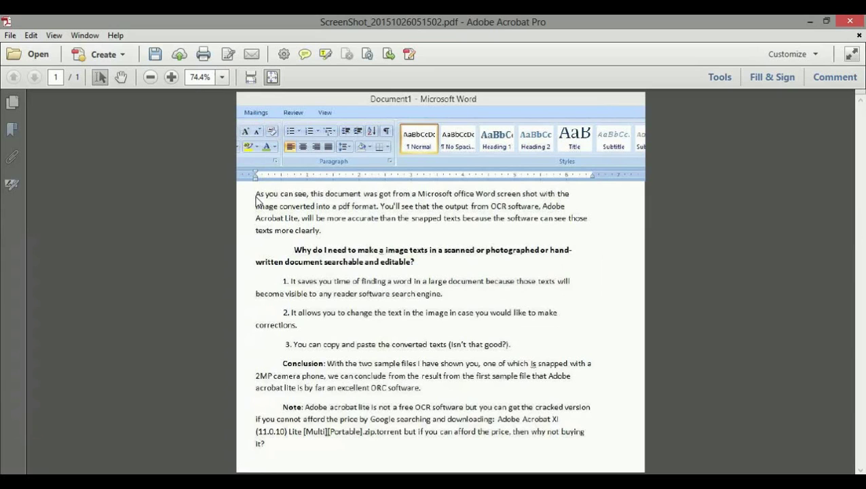
# Step: Copy all body text of the screenshot page, from "As you can see" through the end of the Note paragraph
pyautogui.moveTo(256, 198); pyautogui.dragTo(584, 462)
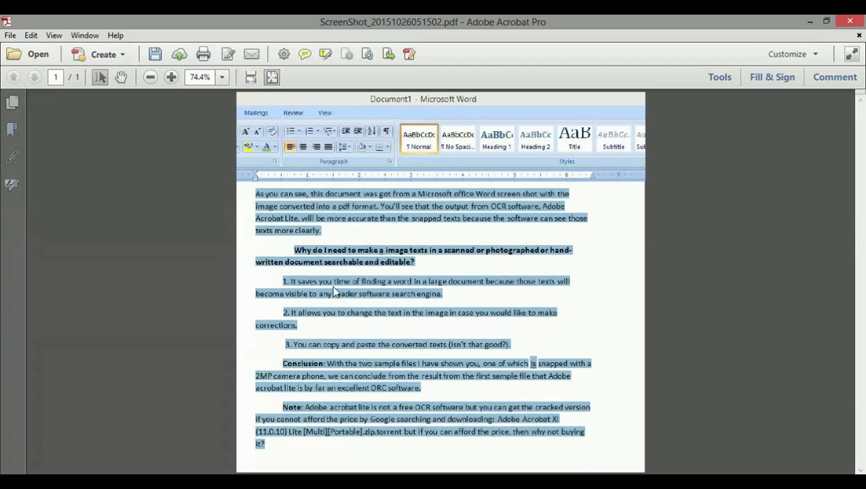
pyautogui.rightClick(330, 225)
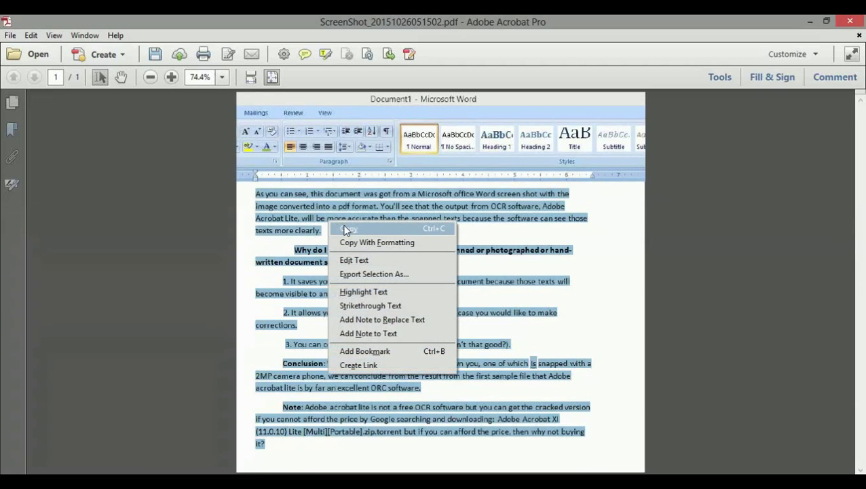
pyautogui.click(346, 229)
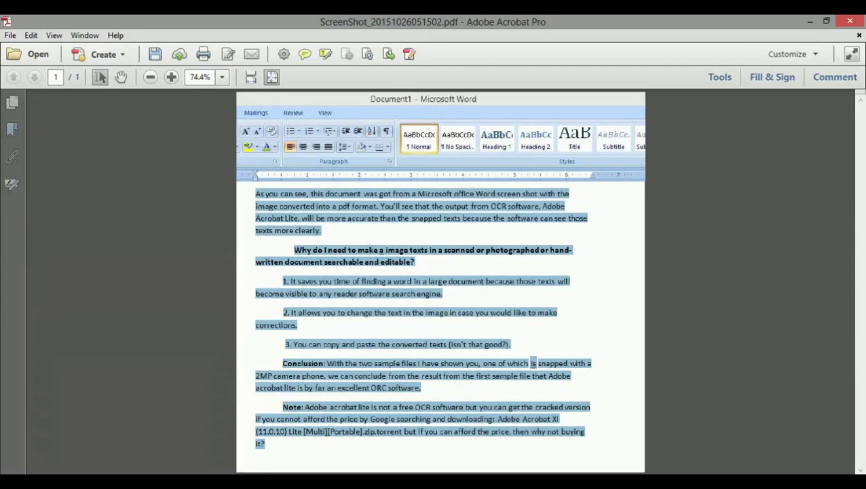
# Step: Switch to Notepad and replace the entire note with the copied text of the screenshot page
pyautogui.hotkey('alt', 'Tab')
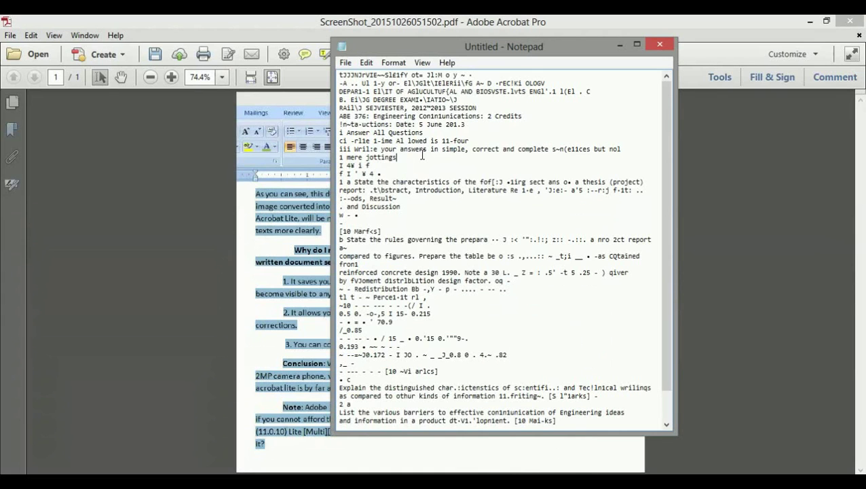
pyautogui.hotkey('ctrl', 'a')
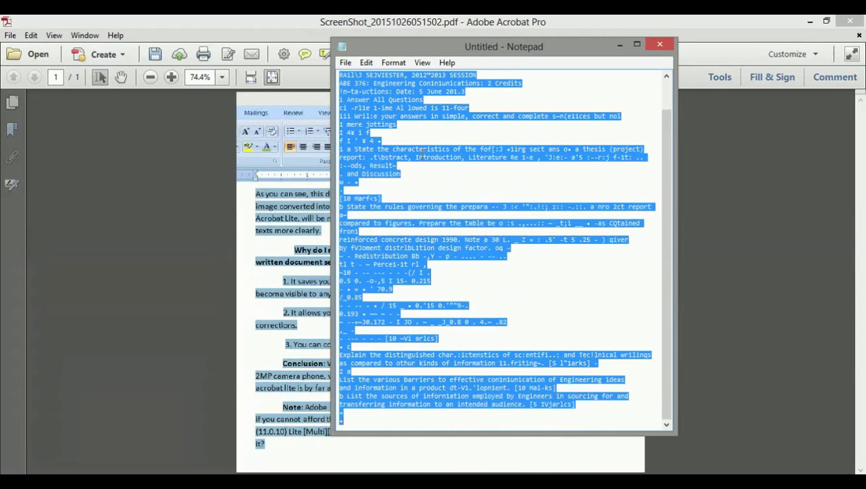
pyautogui.hotkey('ctrl', 'v')
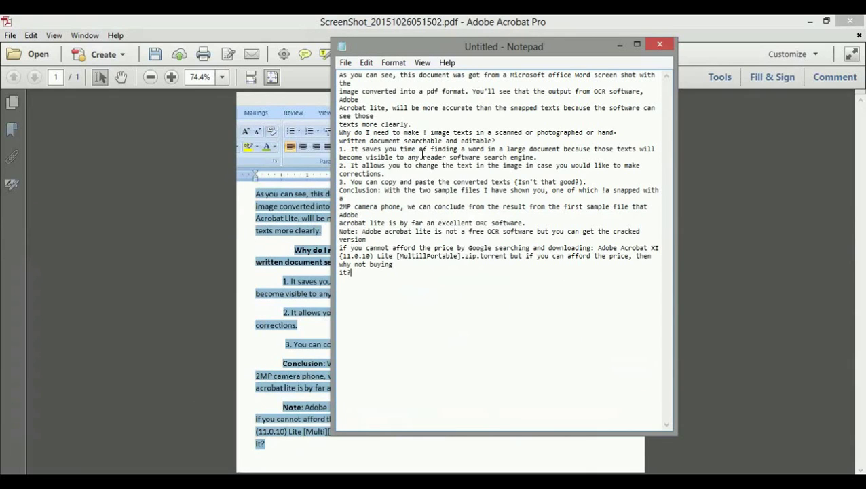
# Step: Reposition the Notepad window next to the screenshot page and compare the pasted text with the original
pyautogui.moveTo(486, 53); pyautogui.dragTo(690, 47)
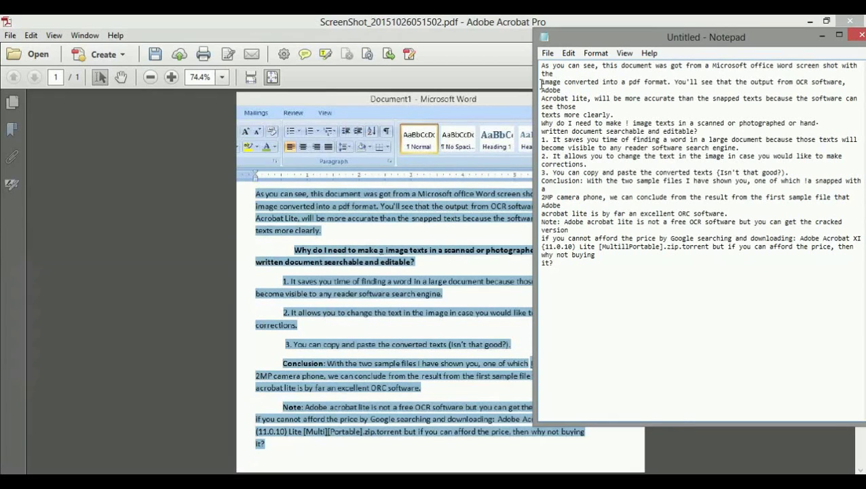
pyautogui.moveTo(541, 70)
pyautogui.mouseDown()
pyautogui.moveTo(606, 317)
pyautogui.moveTo(649, 274)
pyautogui.moveTo(651, 95)
pyautogui.moveTo(541, 66)
pyautogui.mouseUp()
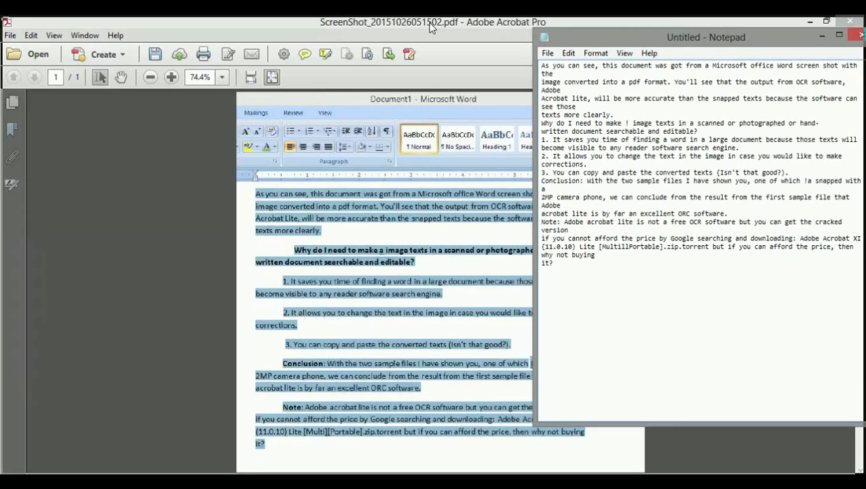
pyautogui.moveTo(642, 36); pyautogui.dragTo(419, 39)
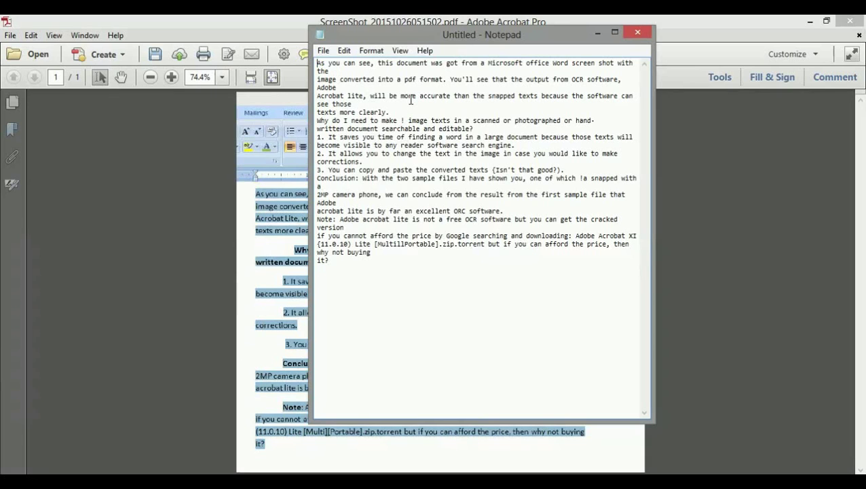
# Step: Switch back to Acrobat and try to edit the text and images of the screenshot page
pyautogui.click(38, 38)
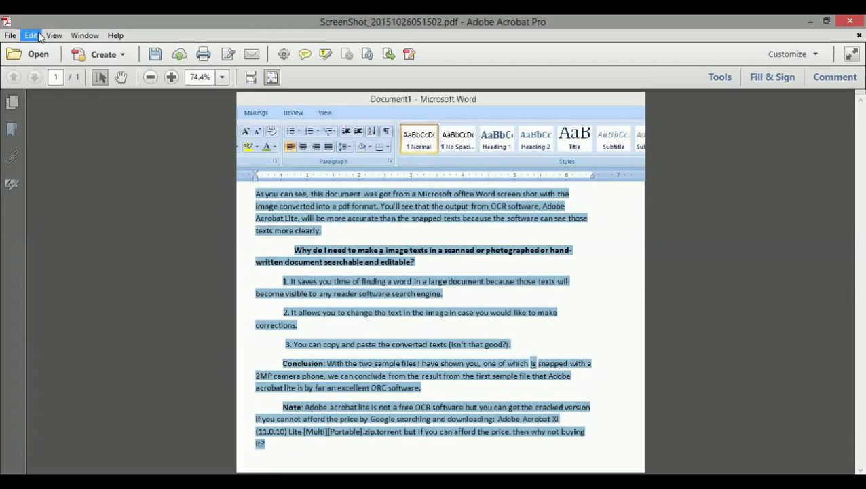
pyautogui.click(31, 35)
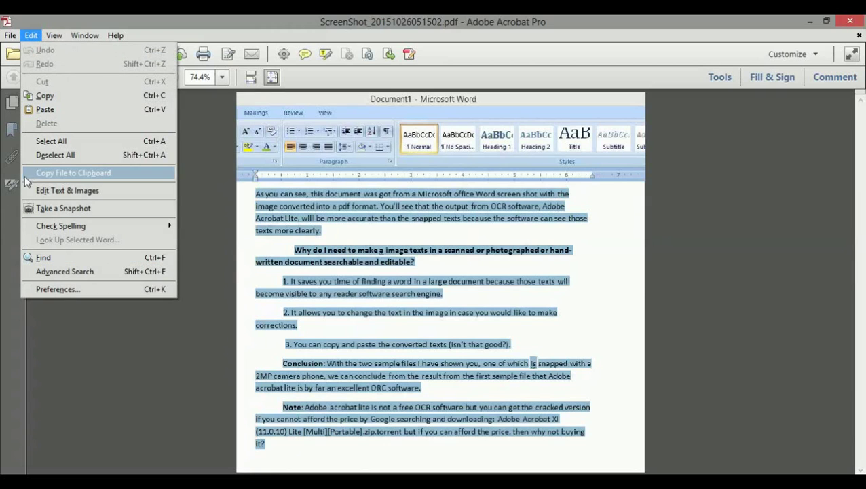
pyautogui.click(101, 194)
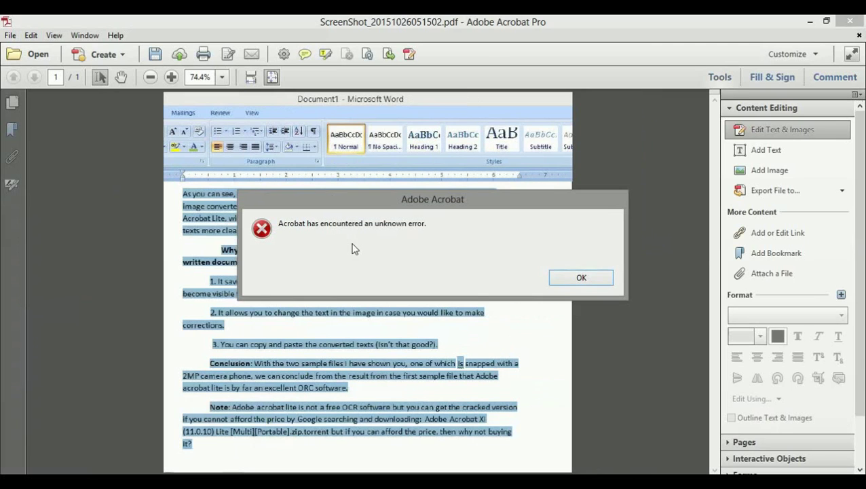
pyautogui.click(567, 279)
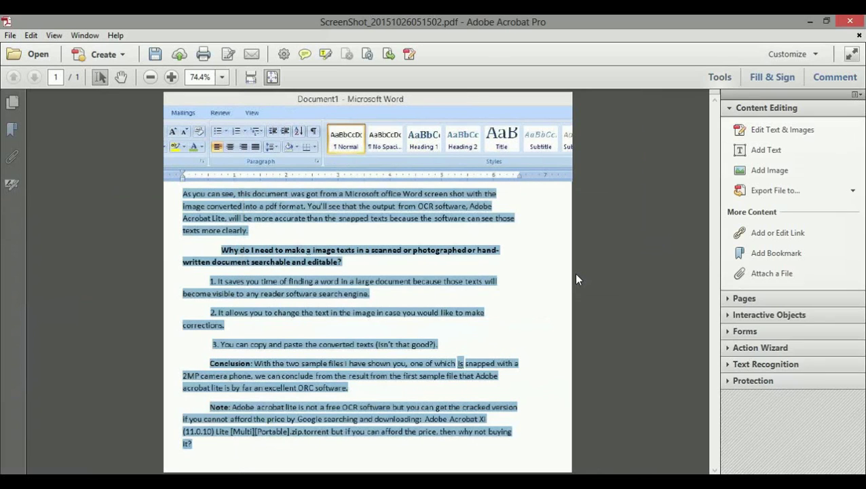
# Step: Review the text recognition options for this file and close them without running recognition
pyautogui.click(750, 363)
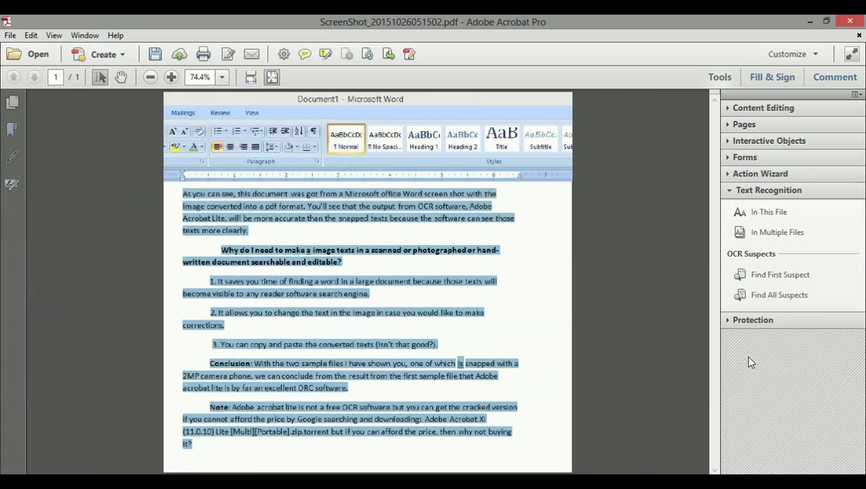
pyautogui.click(762, 214)
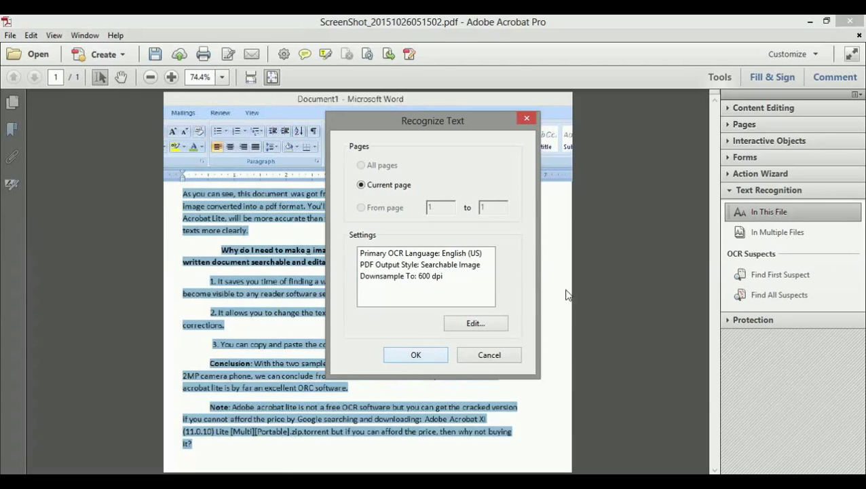
pyautogui.click(530, 118)
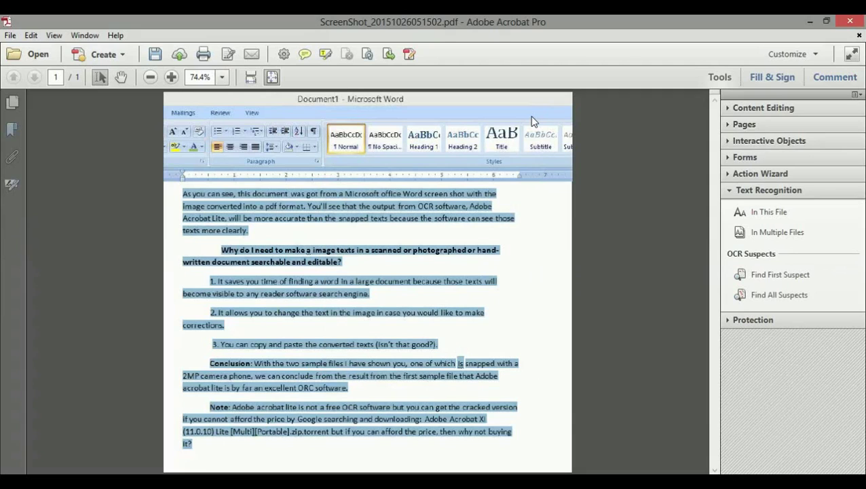